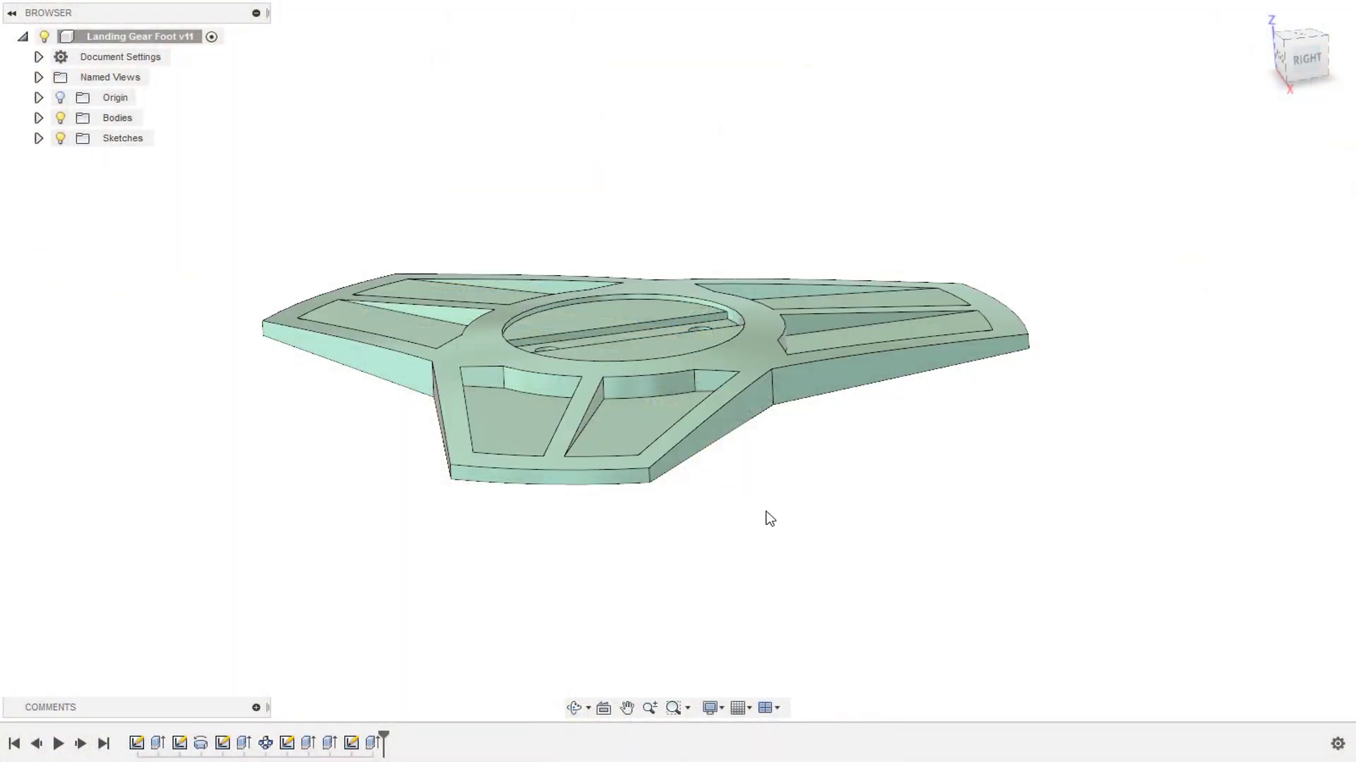
# Examine the landing gear foot's upper face and side profile, and the shape of the separate foot coupler with its through hole.
pyautogui.moveTo(744, 538)
pyautogui.mouseDown()
pyautogui.moveTo(729, 544)
pyautogui.moveTo(744, 515)
pyautogui.moveTo(732, 551)
pyautogui.mouseUp()
pyautogui.press('Escape')
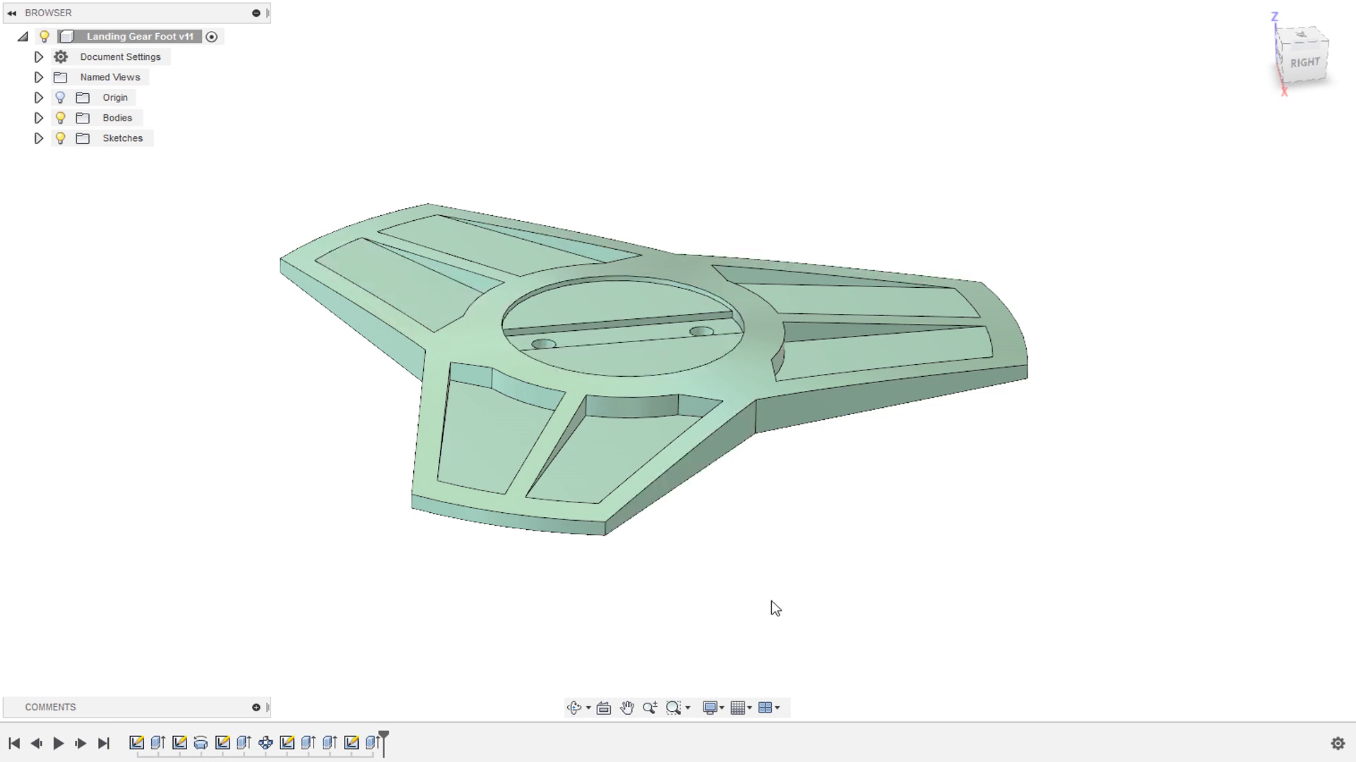
pyautogui.press('F4')
pyautogui.moveTo(773, 629); pyautogui.dragTo(770, 588)
pyautogui.press('Escape')
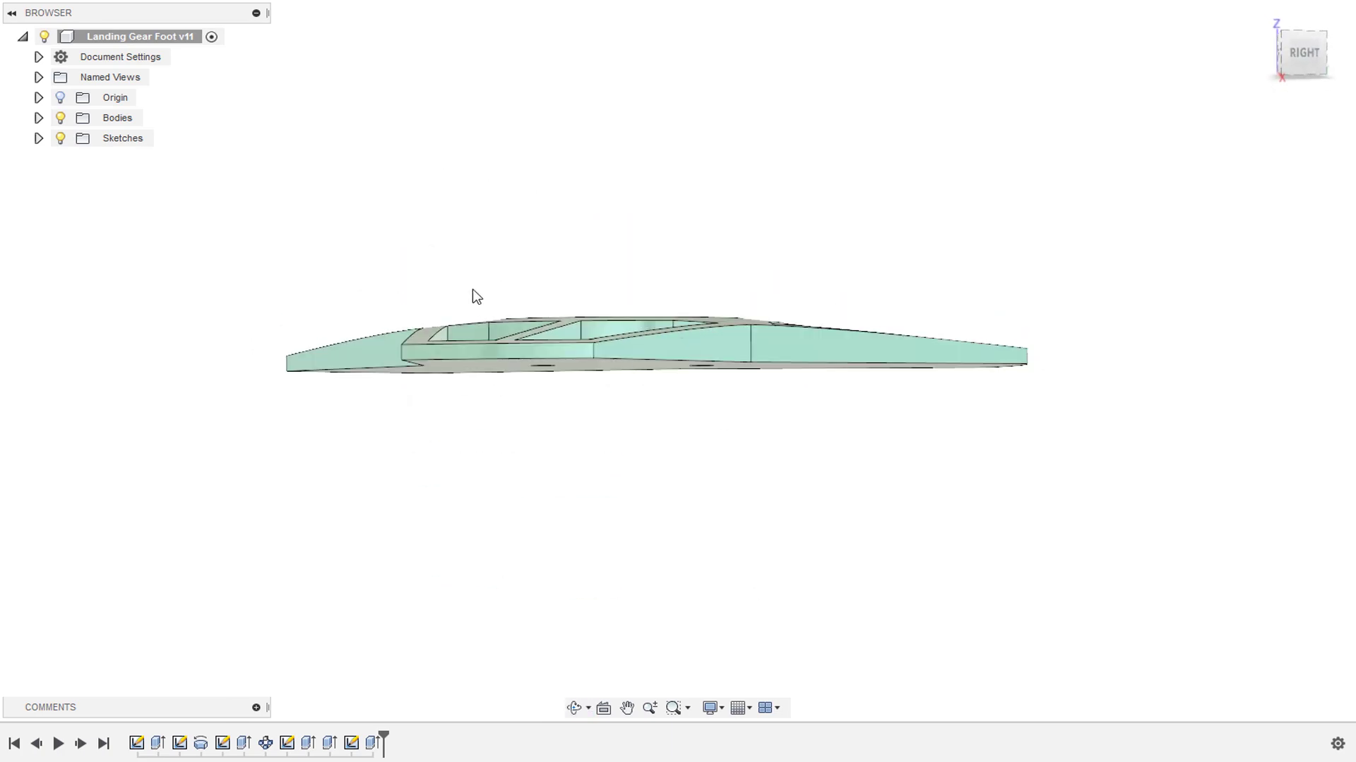
pyautogui.moveTo(633, 233); pyautogui.dragTo(635, 288)
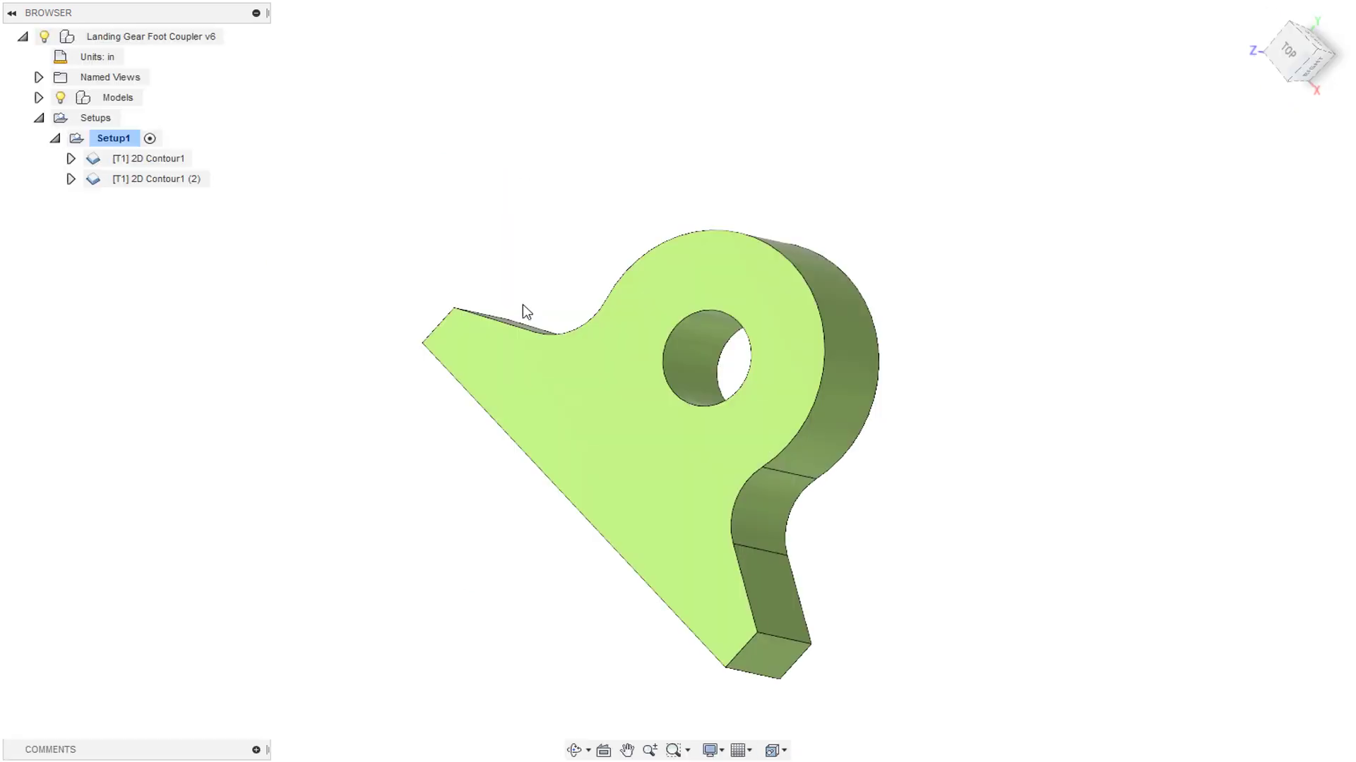
pyautogui.moveTo(711, 336); pyautogui.dragTo(784, 320)
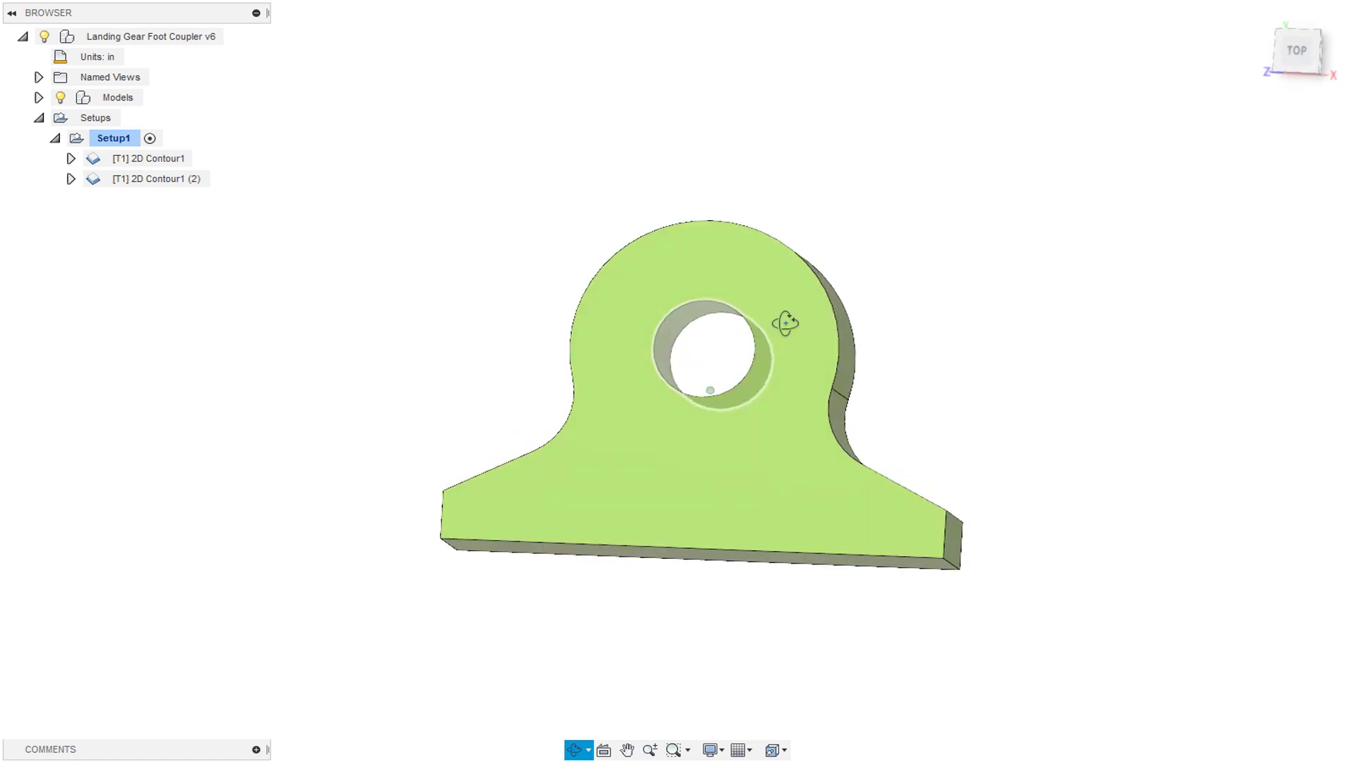
pyautogui.press('Escape')
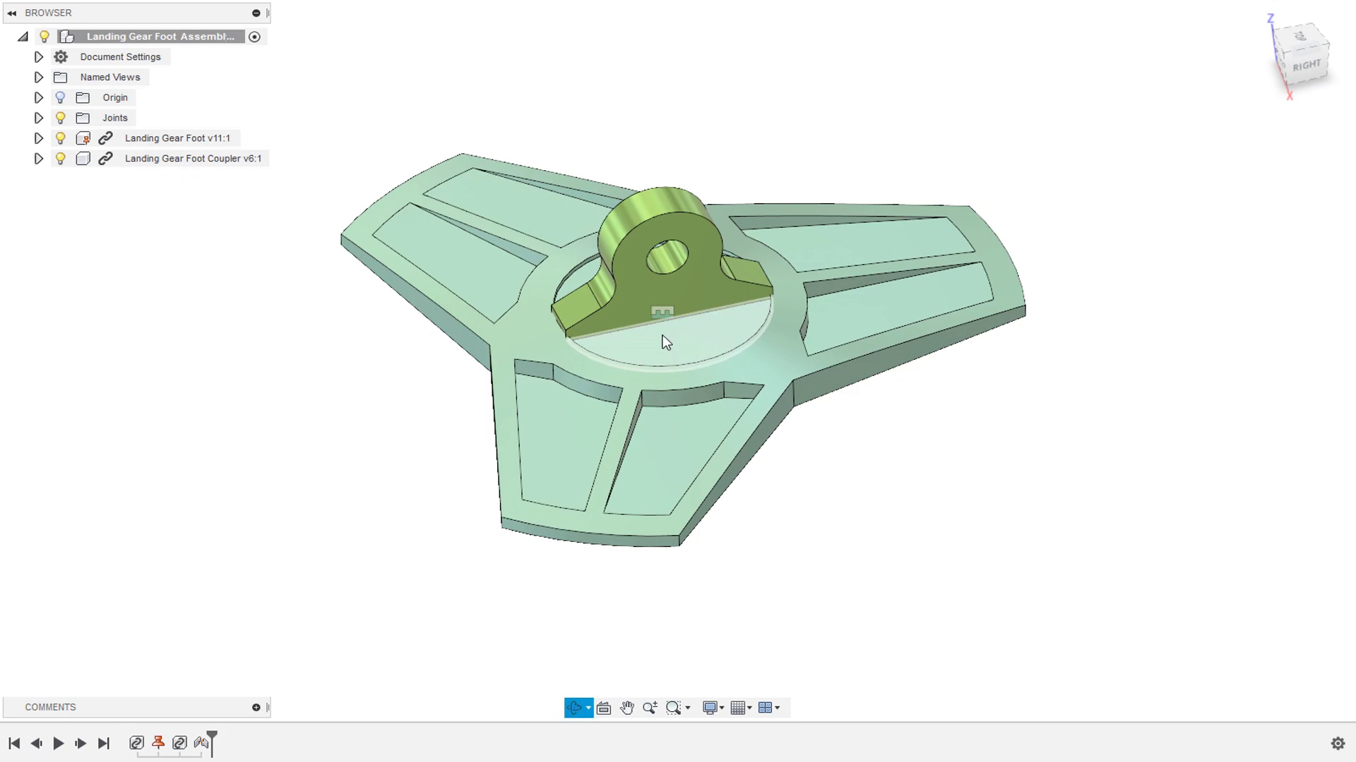
# Examine in the assembly how the coupler sits in the slot of the landing gear foot's central circular recess, from above and at an angle.
pyautogui.moveTo(662, 335); pyautogui.dragTo(705, 428)
pyautogui.scroll(10, 770, 223)
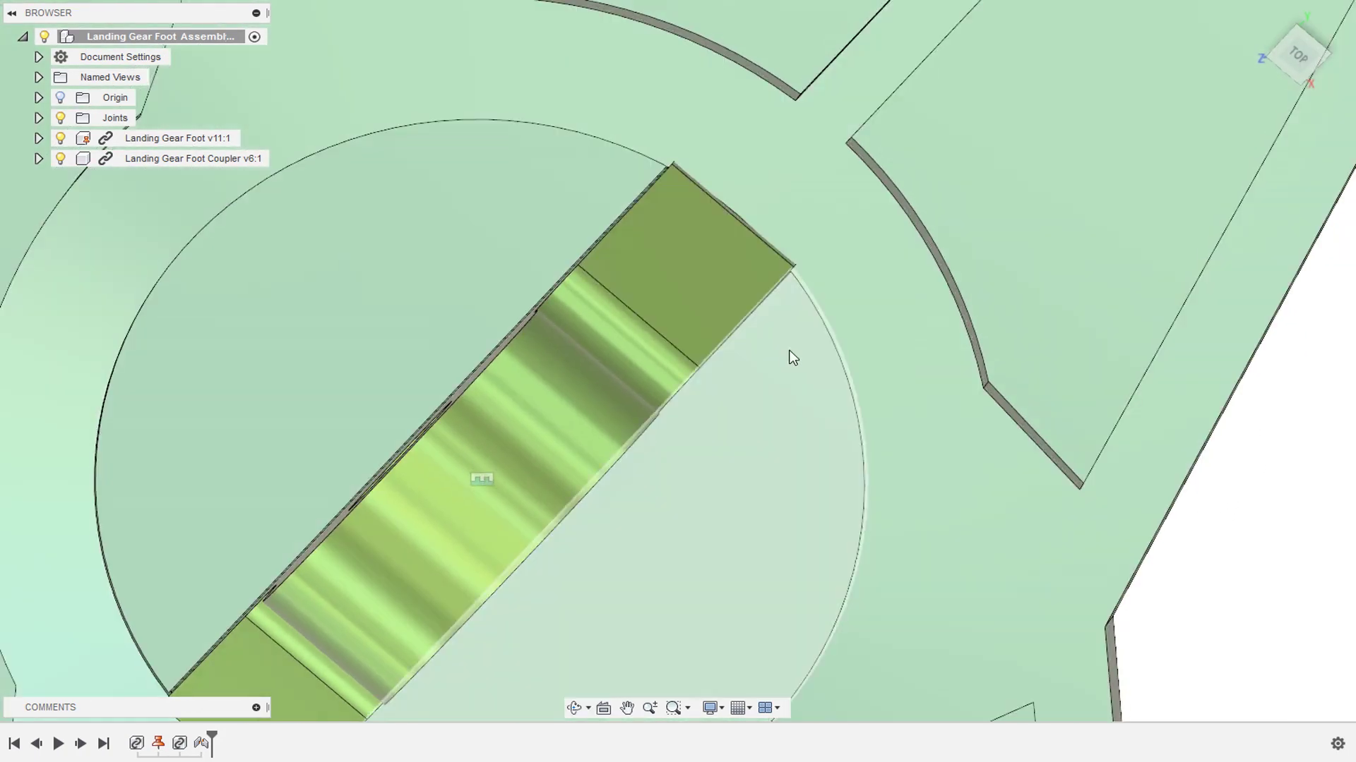
pyautogui.moveTo(789, 357); pyautogui.dragTo(754, 260)
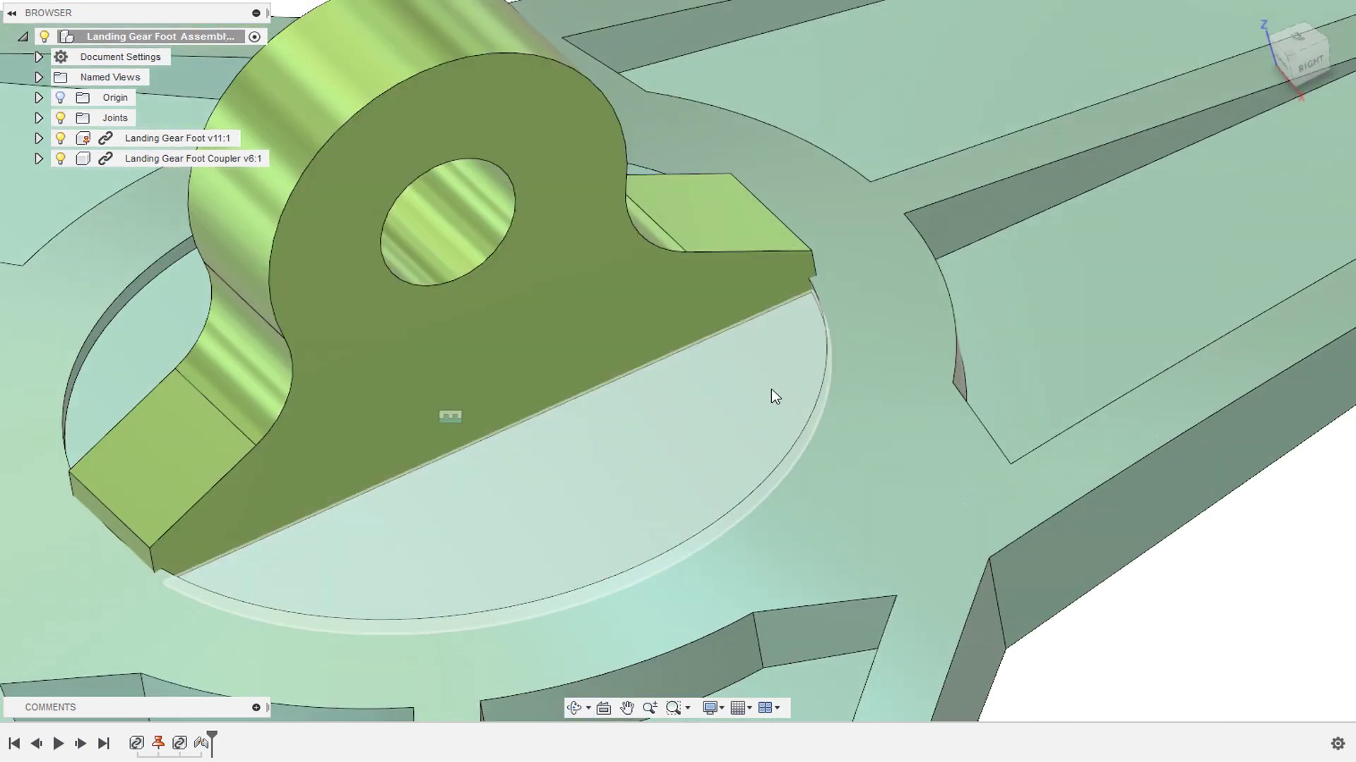
pyautogui.scroll(-5, 771, 389)
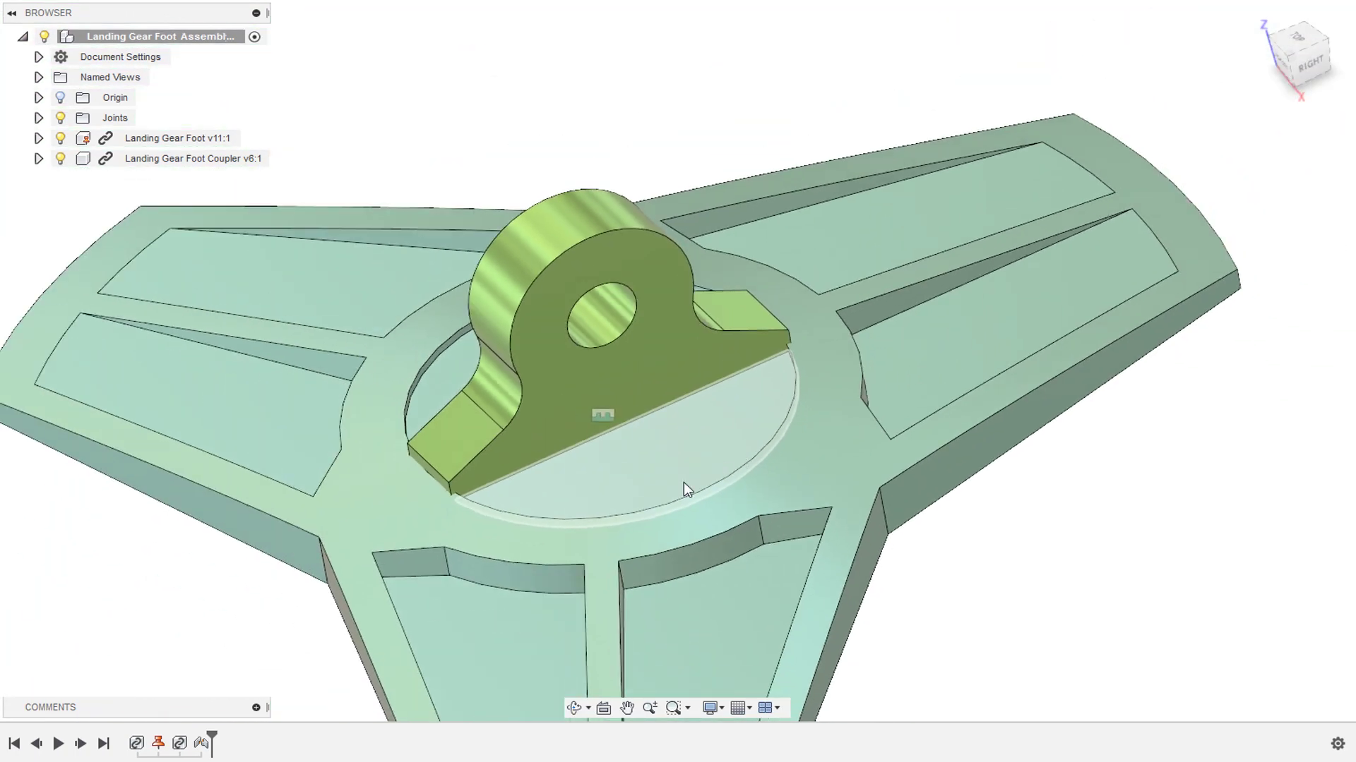
pyautogui.moveTo(659, 460); pyautogui.dragTo(652, 539)
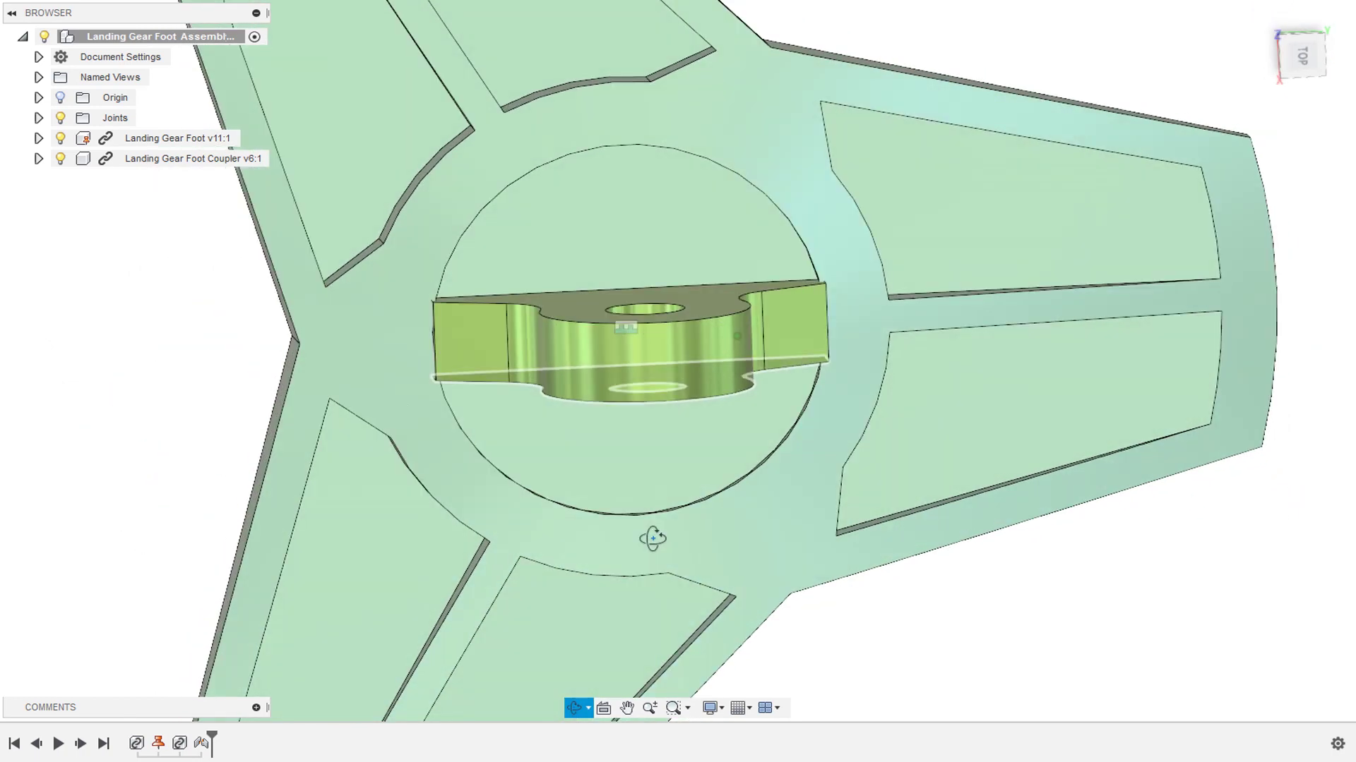
pyautogui.press('Escape')
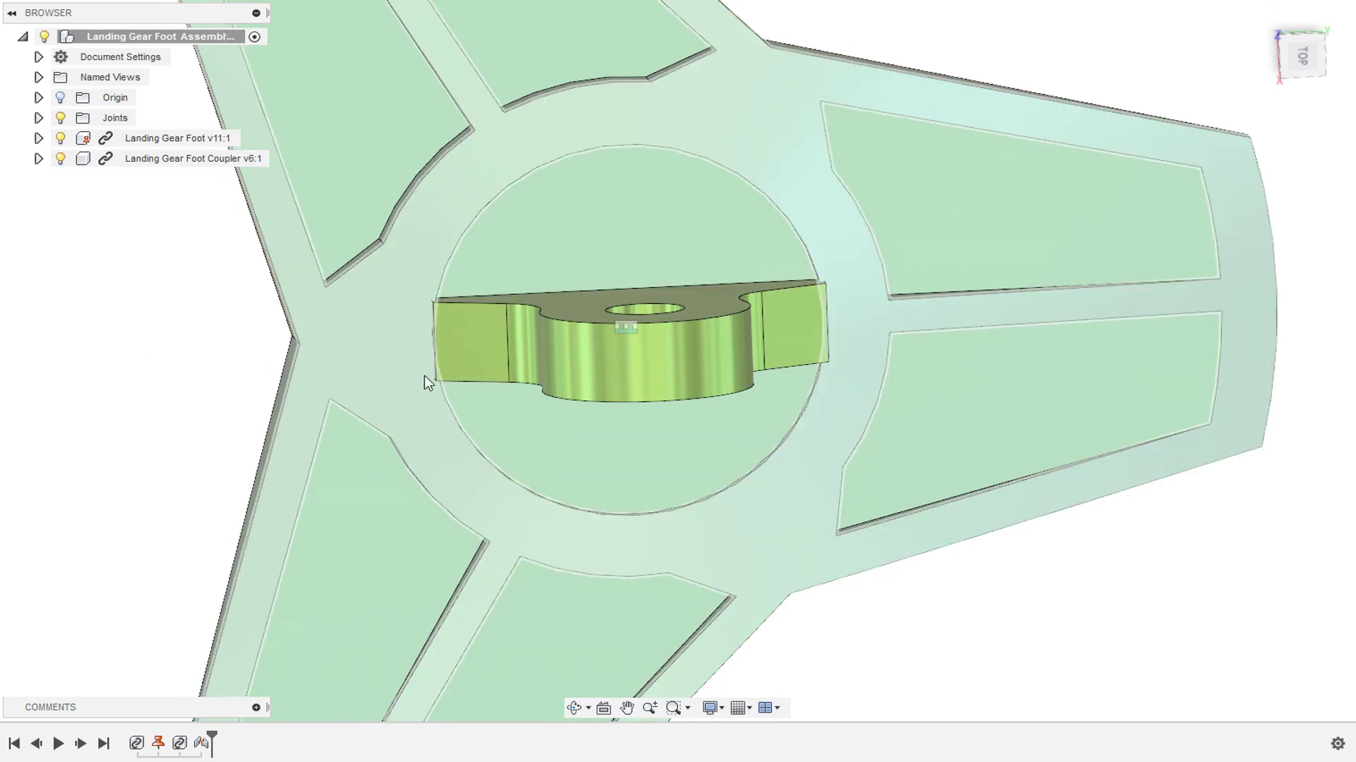
pyautogui.moveTo(456, 261); pyautogui.dragTo(638, 405)
pyautogui.press('Escape')
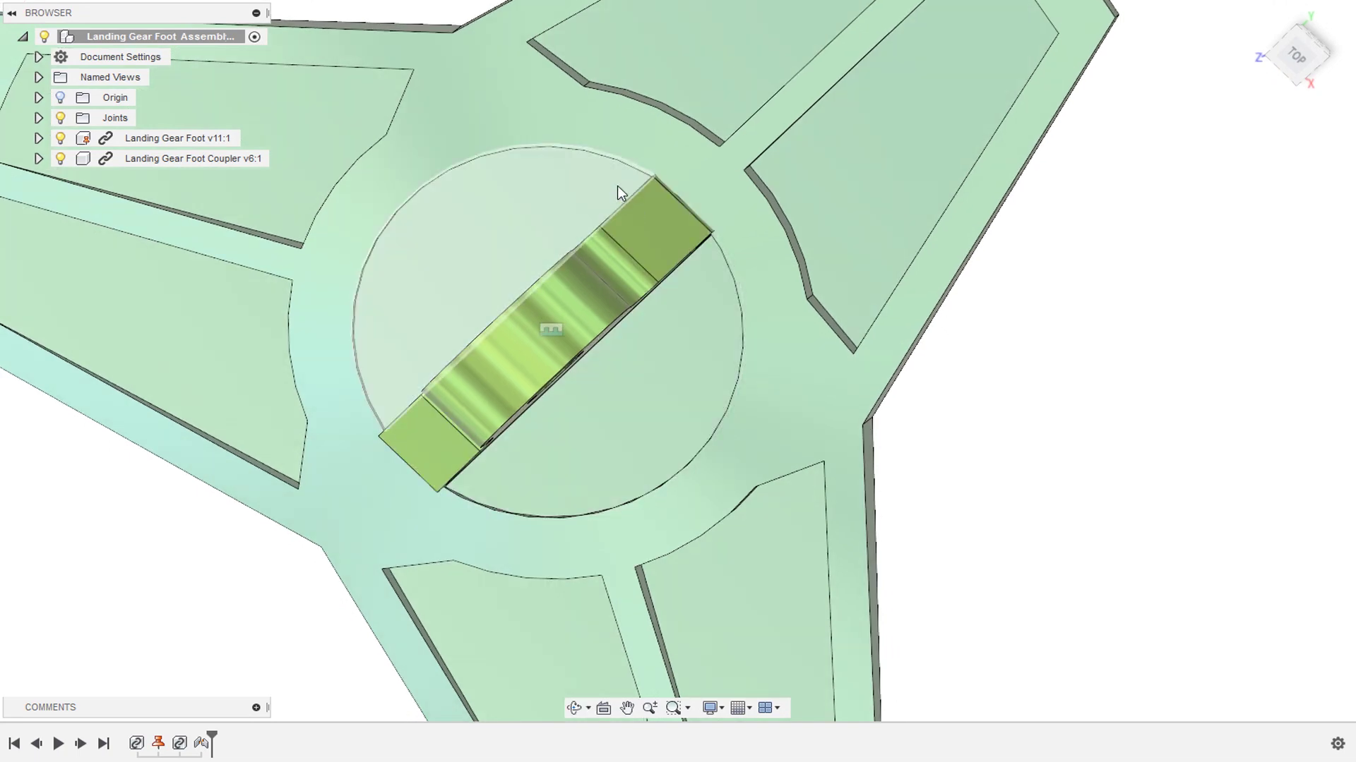
pyautogui.moveTo(682, 332); pyautogui.dragTo(614, 289)
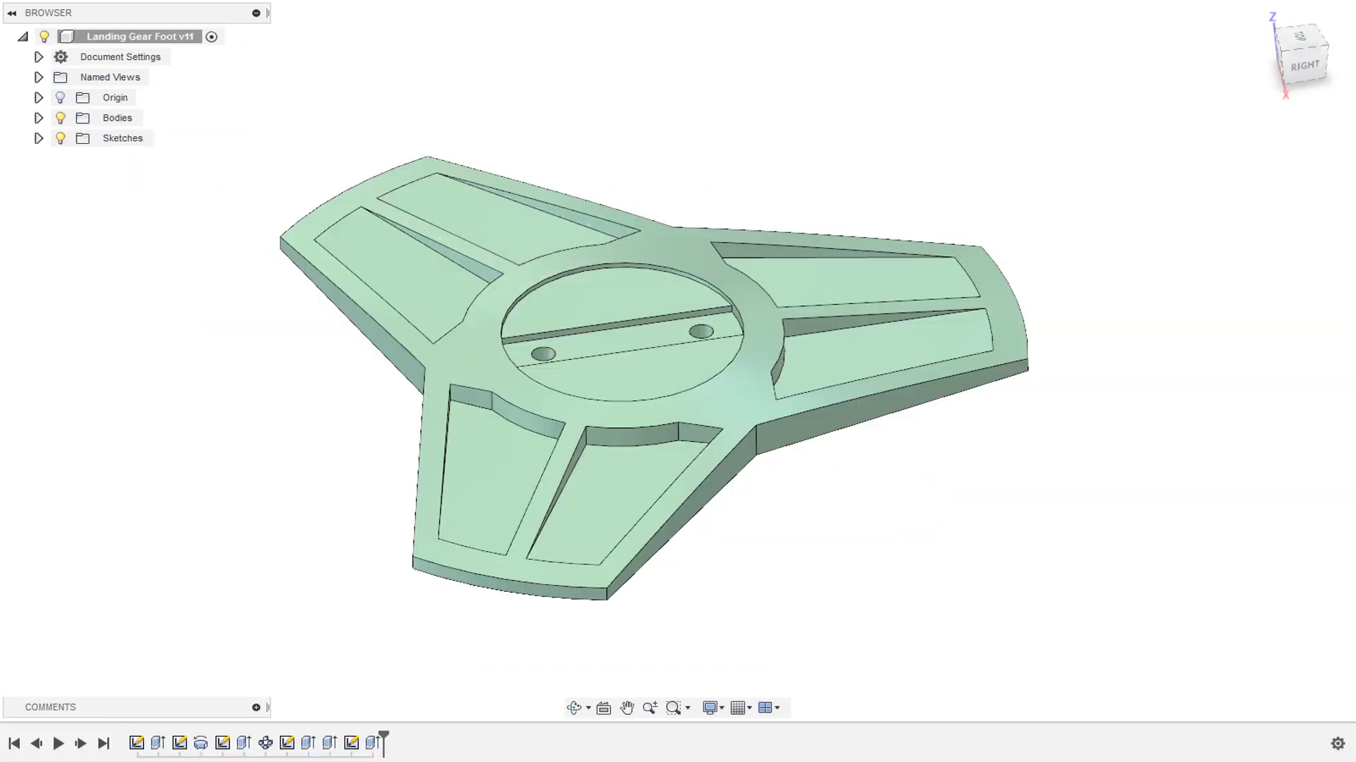
# Inspect the standalone landing gear foot's pockets, ribs, central recess and two mounting holes up close and from several angles.
pyautogui.moveTo(617, 367)
pyautogui.mouseDown()
pyautogui.moveTo(617, 332)
pyautogui.moveTo(605, 357)
pyautogui.mouseUp()
pyautogui.press('Escape')
pyautogui.scroll(6, 430, 409)
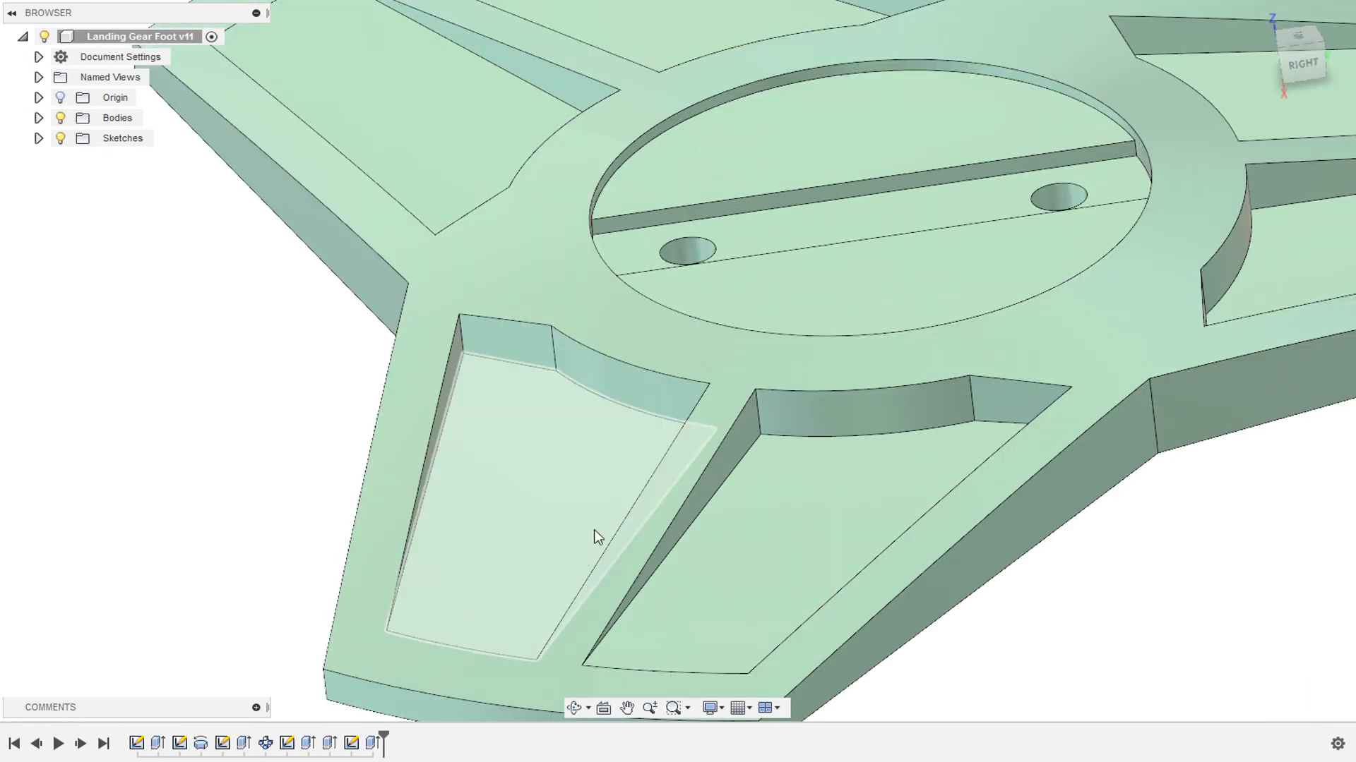
pyautogui.scroll(-5, 554, 364)
pyautogui.press('F4')
pyautogui.moveTo(550, 367); pyautogui.dragTo(520, 378)
pyautogui.press('Escape')
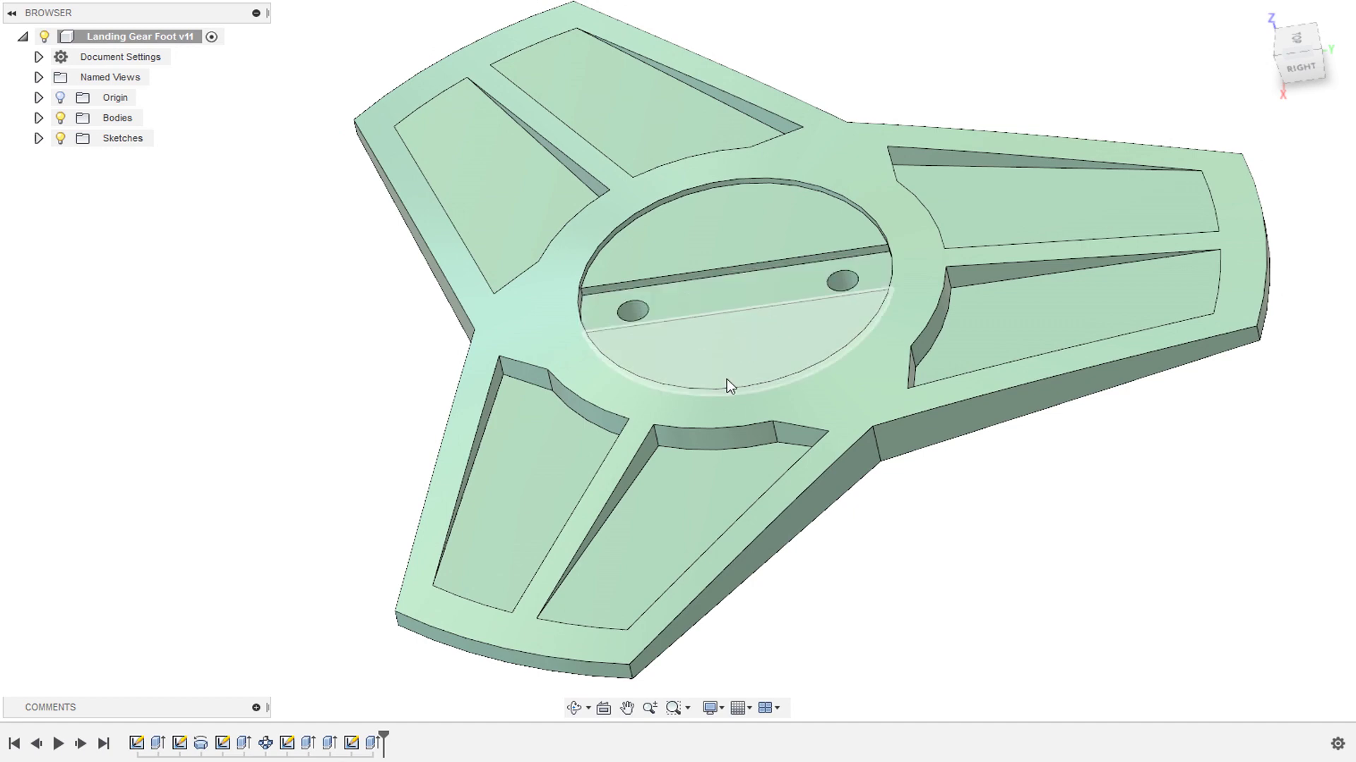
pyautogui.moveTo(724, 365); pyautogui.dragTo(773, 395)
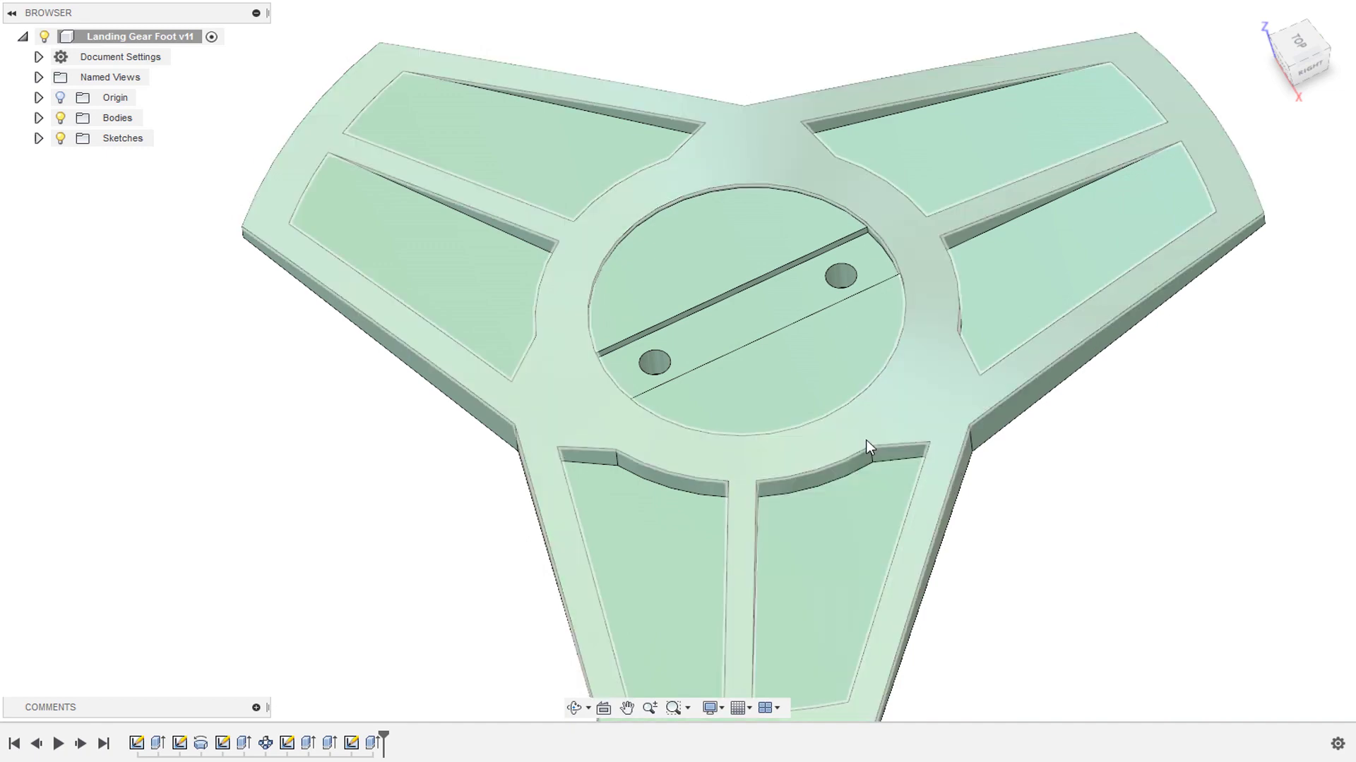
pyautogui.scroll(-3, 795, 293)
pyautogui.moveTo(650, 469); pyautogui.dragTo(702, 454)
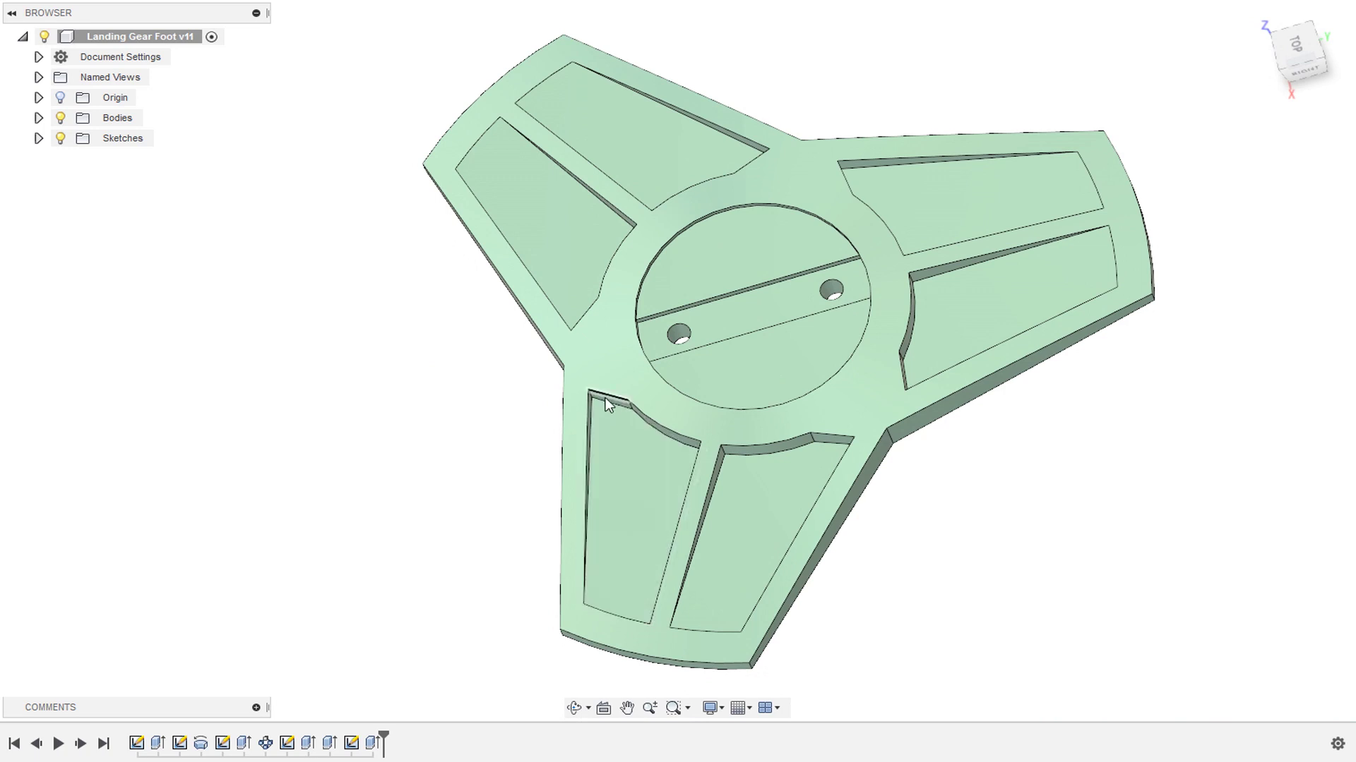
pyautogui.scroll(-4, 289, 341)
pyautogui.scroll(5, 333, 448)
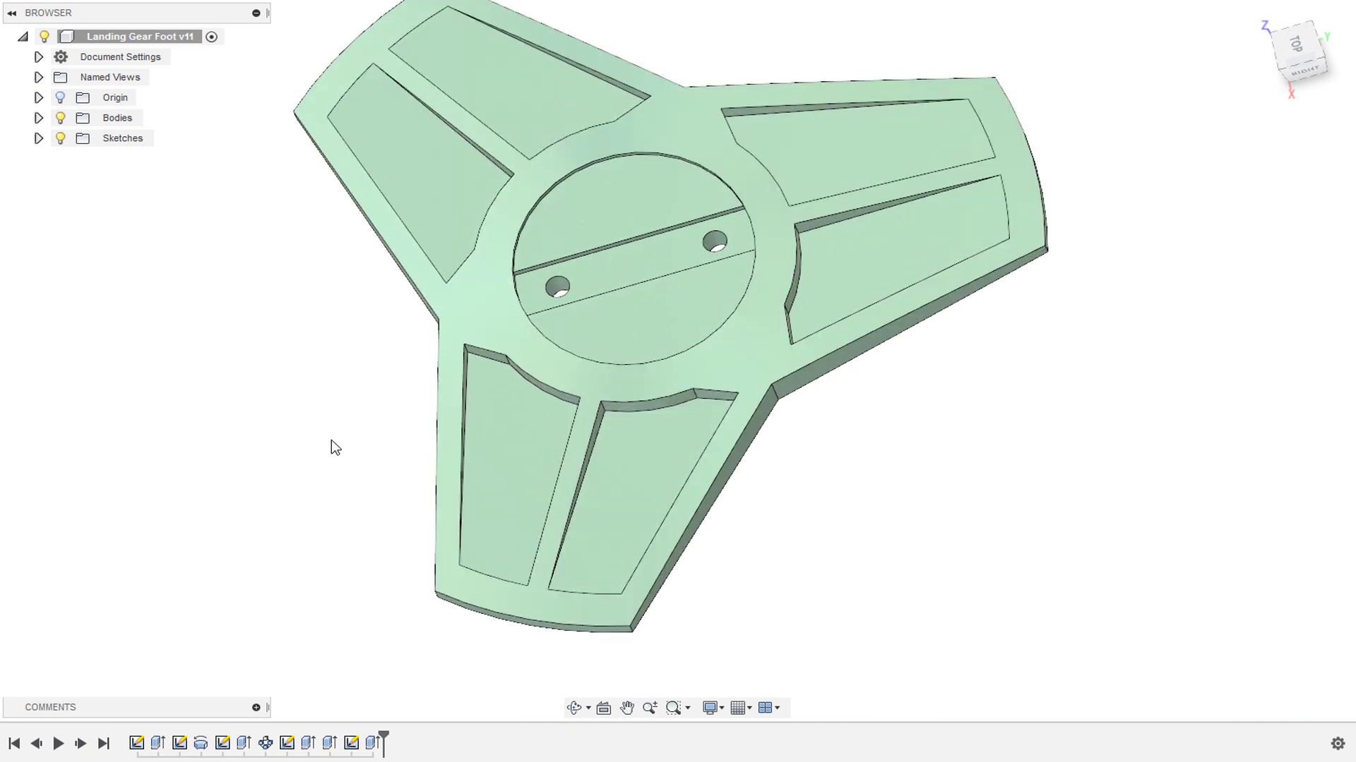
pyautogui.moveTo(548, 524); pyautogui.dragTo(493, 479)
pyautogui.scroll(-6, 494, 478)
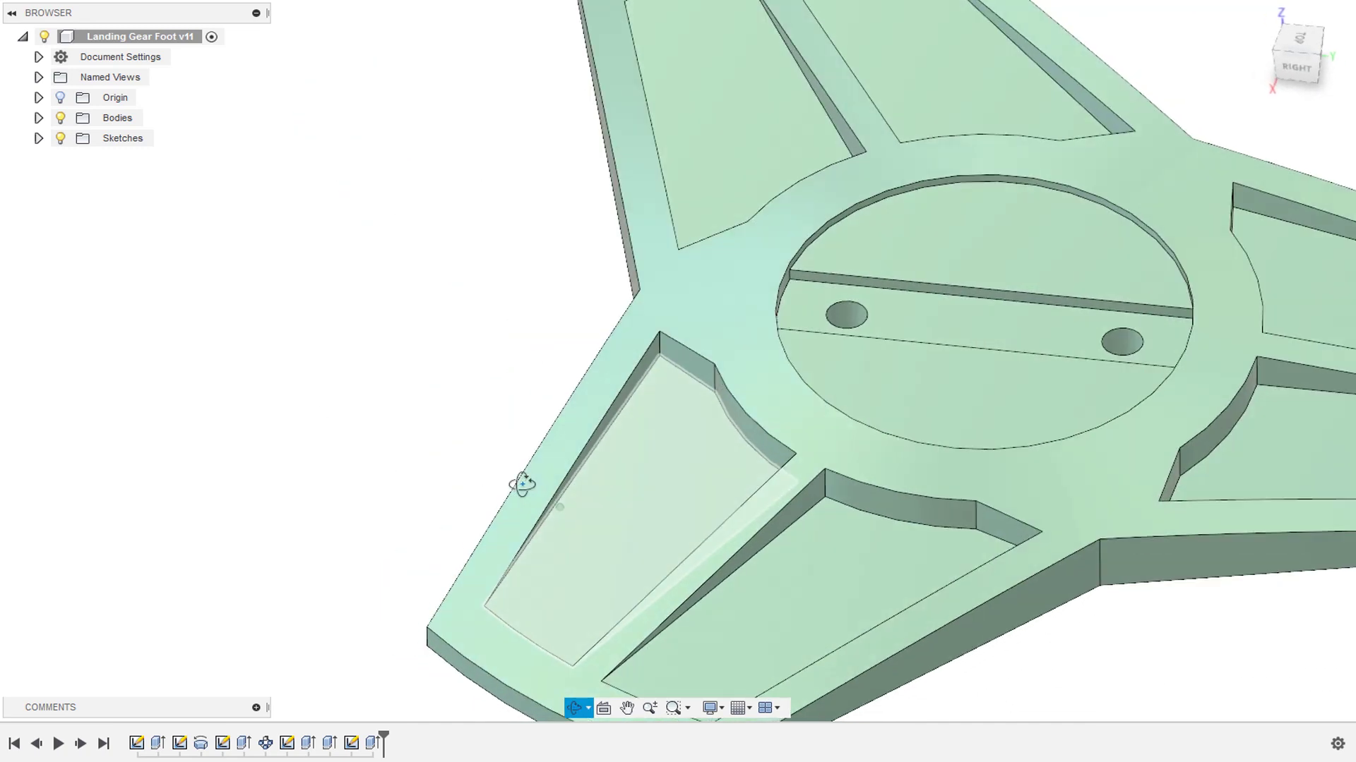